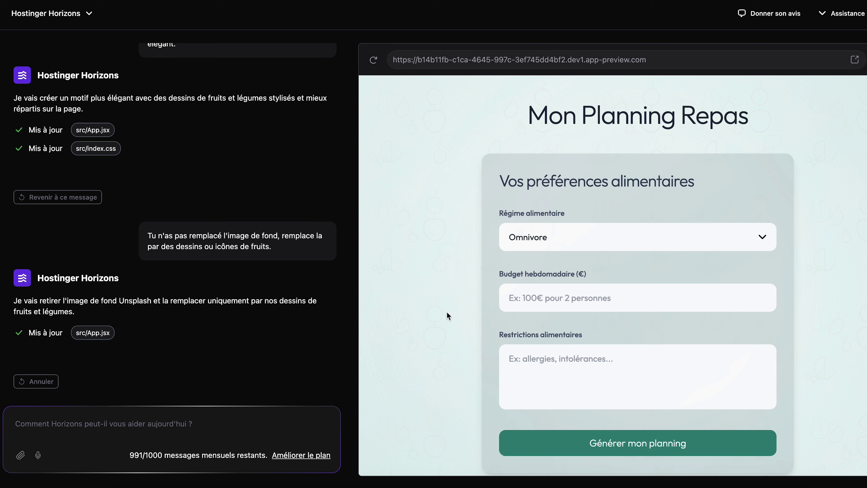
- Send the request "Rends les images de fond plus visibles, avec plus d'opacité." to the assistant
{"action": "left_click", "coordinate": [208, 418]}
{"action": "type", "text": "Rends les images de fond plus visibles, avec plus d'opacite"}
{"action": "key", "text": "BackSpace"}
{"action": "type", "text": "é"}
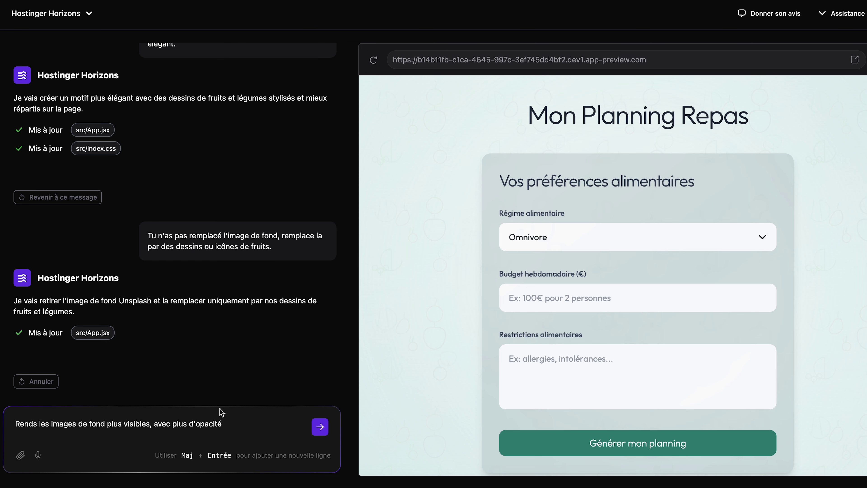
{"action": "type", "text": "."}
{"action": "left_click", "coordinate": [320, 426]}
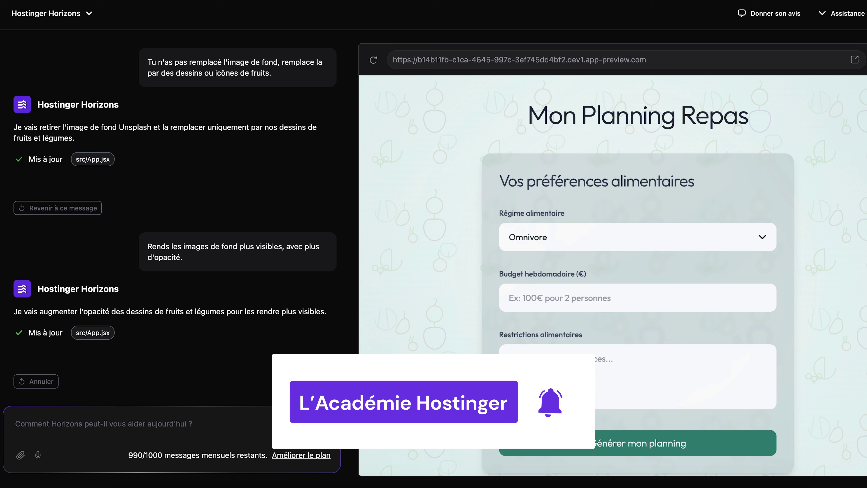
- Generate a meal plan in the preview with a weekly budget of 200, and review the plan and shopping list
{"action": "left_click", "coordinate": [638, 301]}
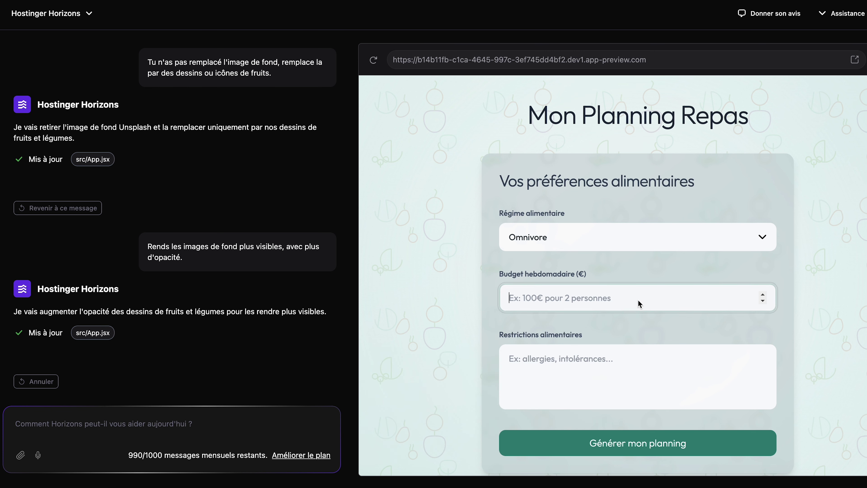
{"action": "type", "text": "200"}
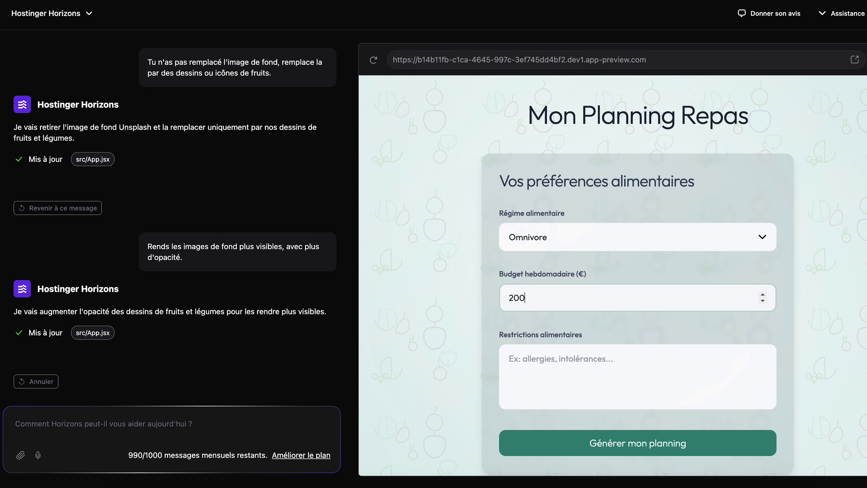
{"action": "left_click", "coordinate": [592, 369]}
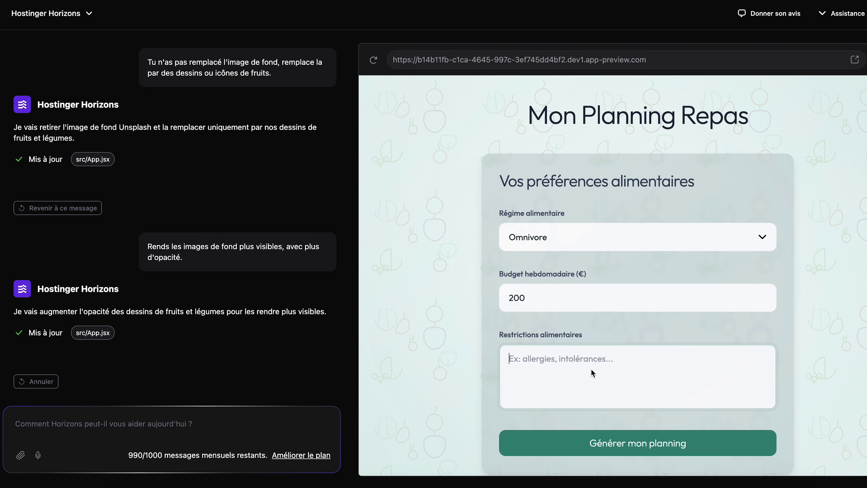
{"action": "left_click", "coordinate": [624, 442]}
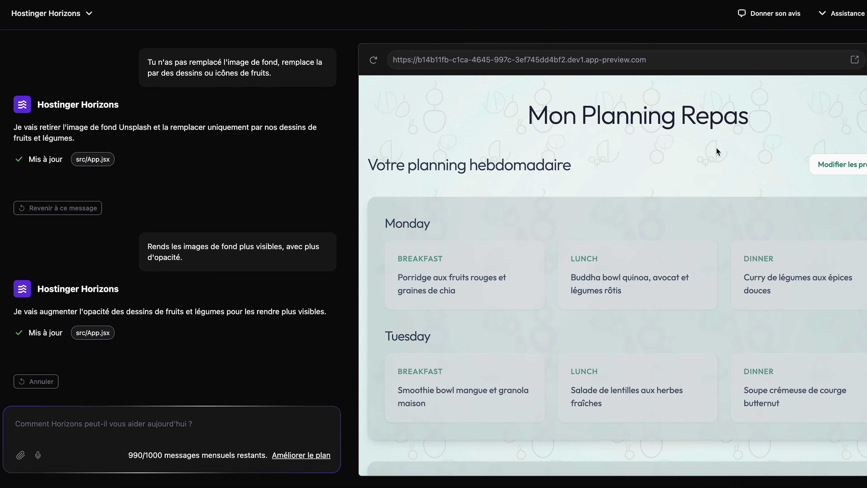
{"action": "scroll", "coordinate": [716, 147], "scroll_direction": "down", "scroll_amount": 3}
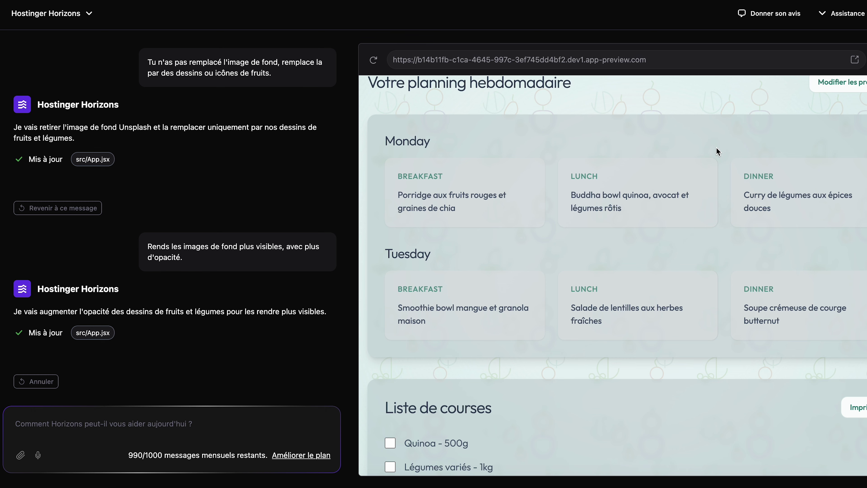
{"action": "scroll", "coordinate": [717, 150], "scroll_direction": "up", "scroll_amount": 2}
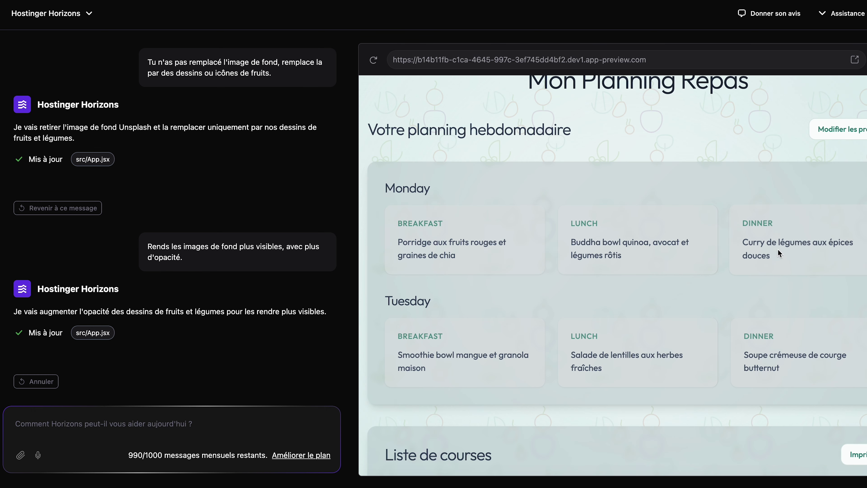
{"action": "scroll", "coordinate": [703, 215], "scroll_direction": "down", "scroll_amount": 5}
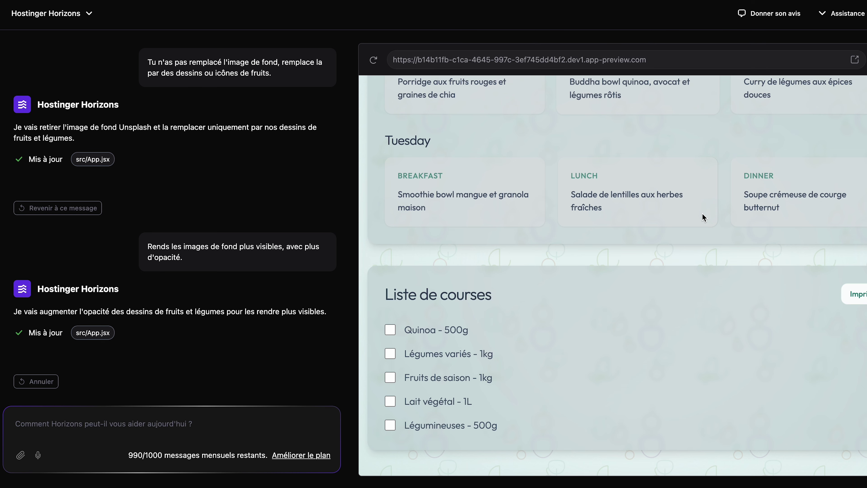
{"action": "scroll", "coordinate": [688, 355], "scroll_direction": "up", "scroll_amount": 5}
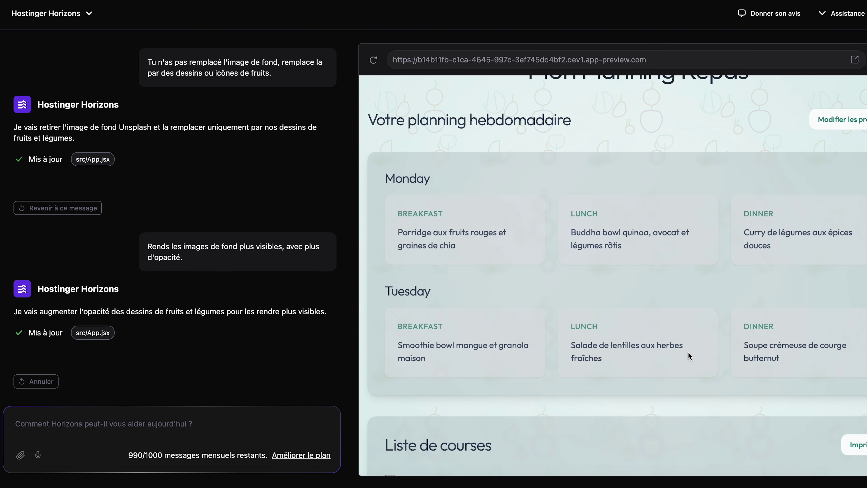
{"action": "scroll", "coordinate": [687, 351], "scroll_direction": "up", "scroll_amount": 2}
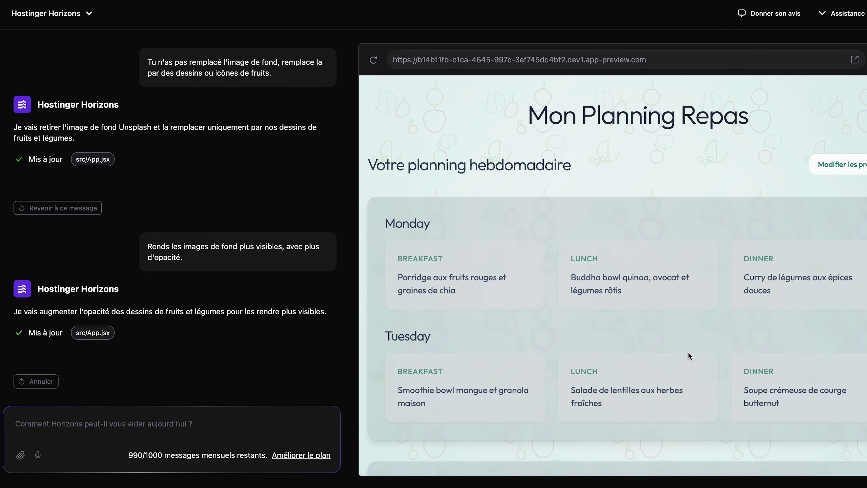
- Send the request "Ajoute chaque jour de la semaine sur la page de résultats." to the assistant
{"action": "left_click", "coordinate": [303, 416]}
{"action": "type", "text": "Ajoute chaque jours de la semaine sur la page de résultats"}
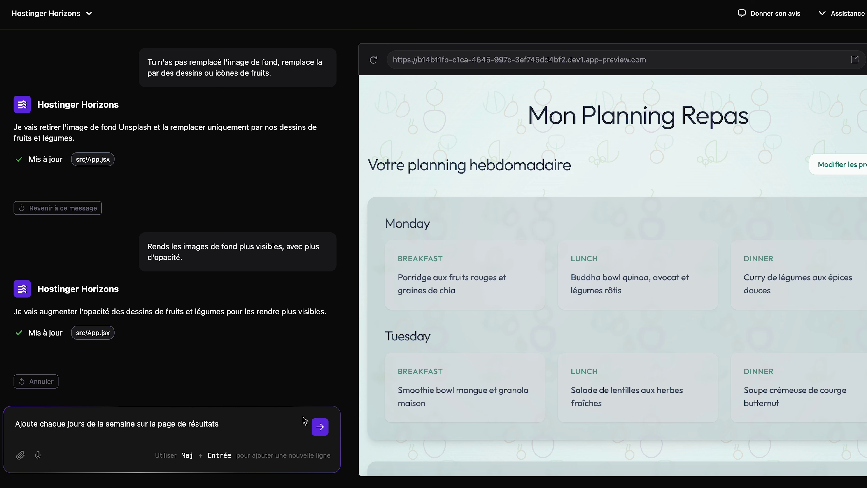
{"action": "type", "text": "."}
{"action": "left_click", "coordinate": [86, 421]}
{"action": "key", "text": "BackSpace"}
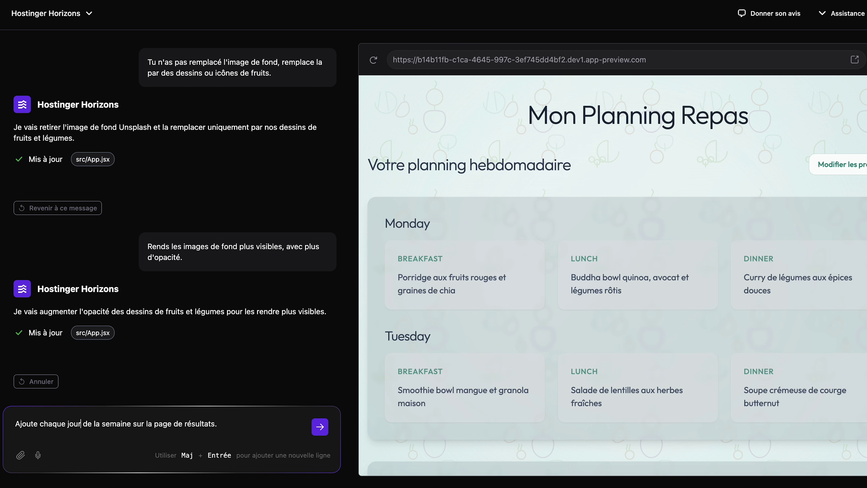
{"action": "left_click", "coordinate": [320, 426]}
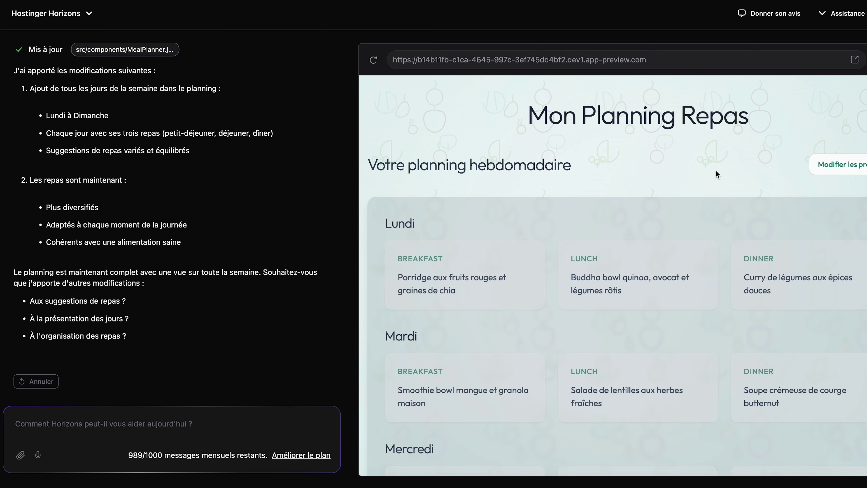
- Examine the daily meals from Lundi to Dimanche and the shopping list in the preview
{"action": "scroll", "coordinate": [716, 174], "scroll_direction": "down", "scroll_amount": 6}
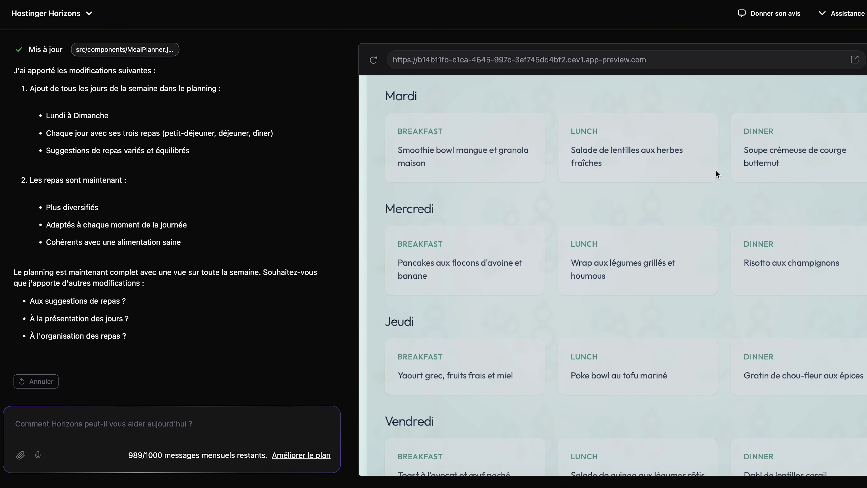
{"action": "scroll", "coordinate": [715, 173], "scroll_direction": "down", "scroll_amount": 2}
{"action": "scroll", "coordinate": [716, 173], "scroll_direction": "down", "scroll_amount": 7}
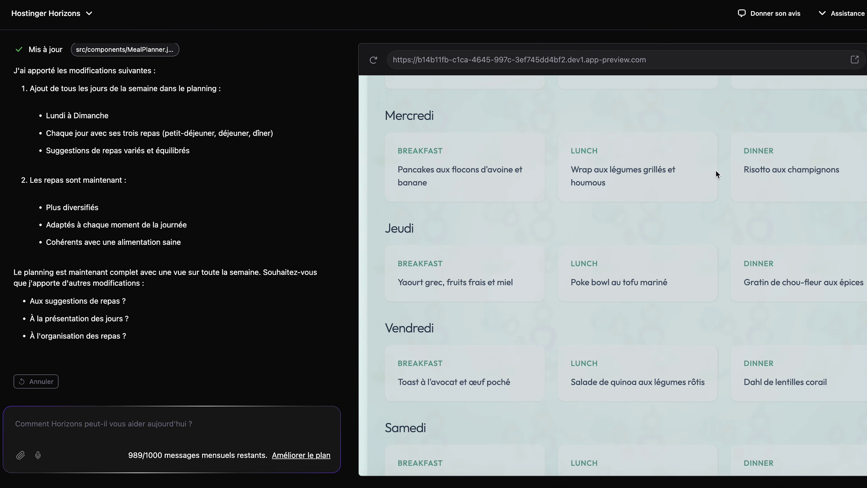
{"action": "scroll", "coordinate": [716, 173], "scroll_direction": "down", "scroll_amount": 5}
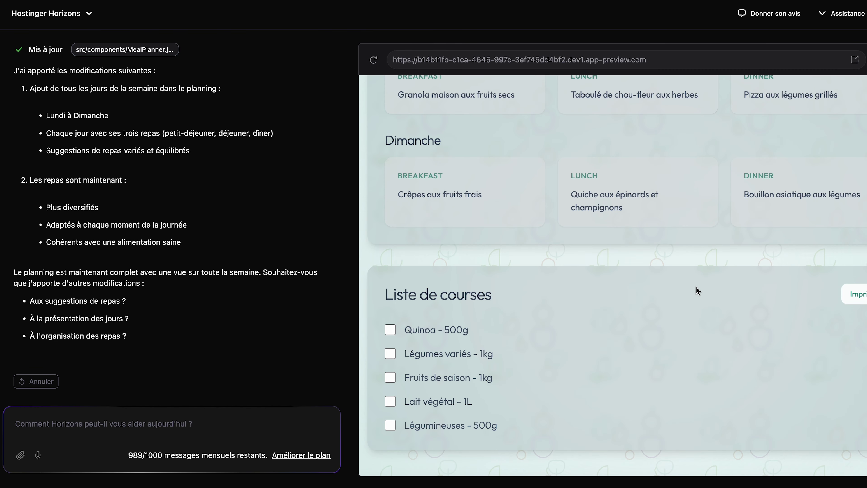
{"action": "scroll", "coordinate": [700, 318], "scroll_direction": "up", "scroll_amount": 3}
{"action": "scroll", "coordinate": [700, 313], "scroll_direction": "up", "scroll_amount": 10}
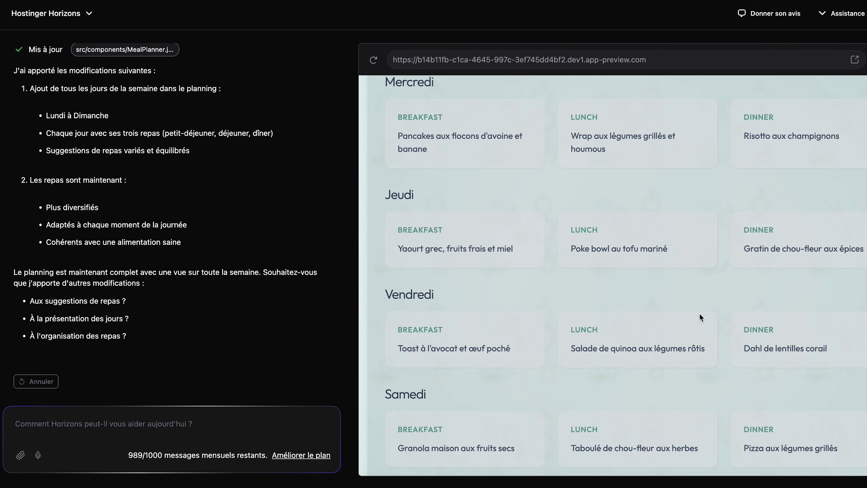
{"action": "scroll", "coordinate": [700, 313], "scroll_direction": "up", "scroll_amount": 10}
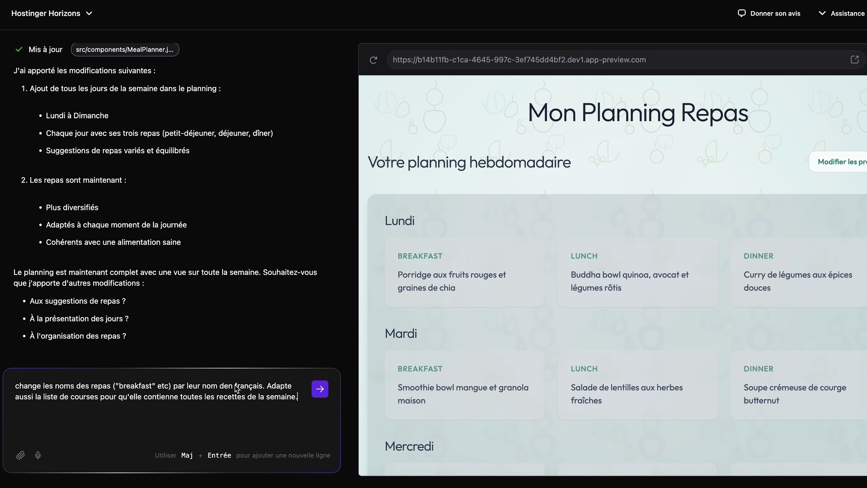
- Ask the assistant to change meal names like "breakfast" to French and adapt the "liste de courses" to cover all the week's recipes
{"action": "left_click", "coordinate": [224, 386]}
{"action": "key", "text": "BackSpace"}
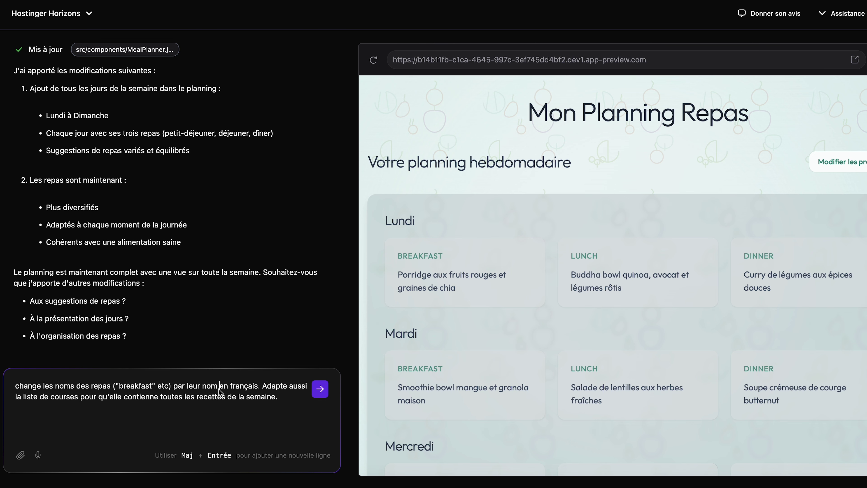
{"action": "left_click", "coordinate": [320, 388]}
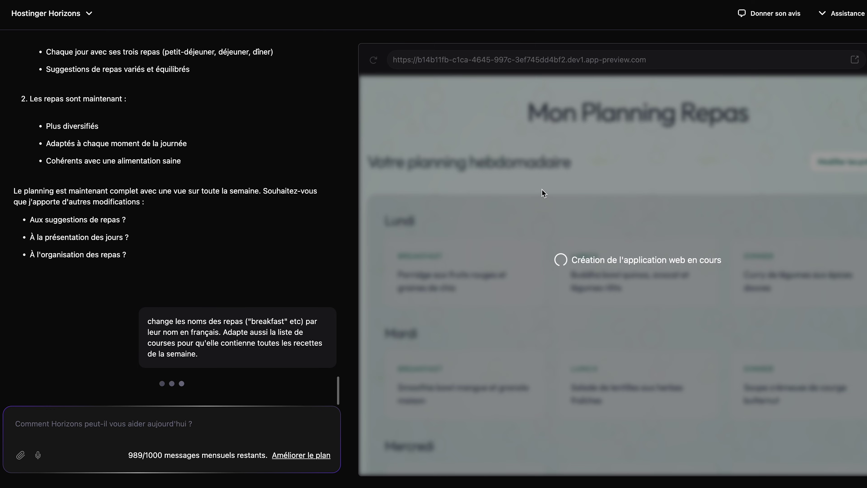
- Examine the categorized shopping list, its print option and the meal labels across the weekly plan
{"action": "scroll", "coordinate": [735, 157], "scroll_direction": "down", "scroll_amount": 10}
{"action": "scroll", "coordinate": [735, 156], "scroll_direction": "down", "scroll_amount": 12}
{"action": "scroll", "coordinate": [734, 156], "scroll_direction": "down", "scroll_amount": 12}
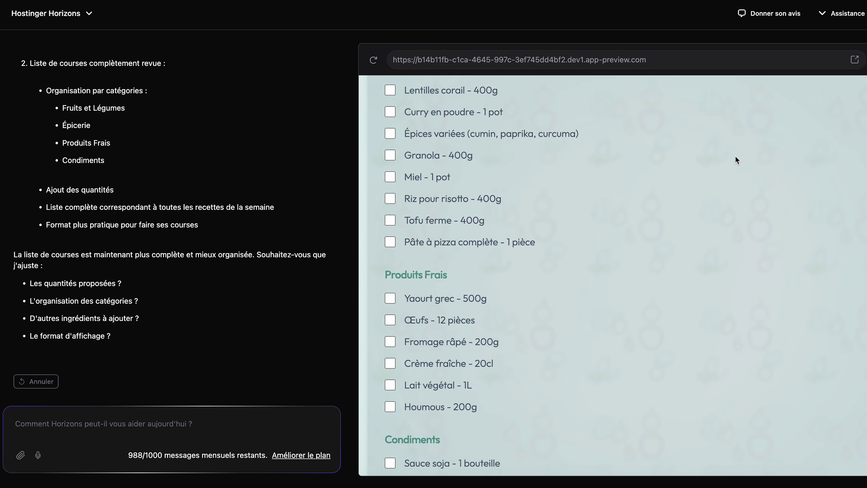
{"action": "scroll", "coordinate": [735, 155], "scroll_direction": "down", "scroll_amount": 5}
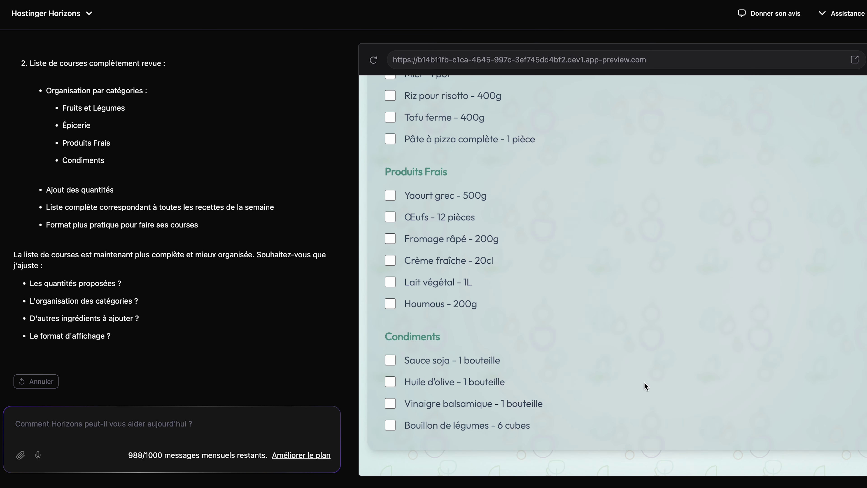
{"action": "scroll", "coordinate": [597, 362], "scroll_direction": "up", "scroll_amount": 10}
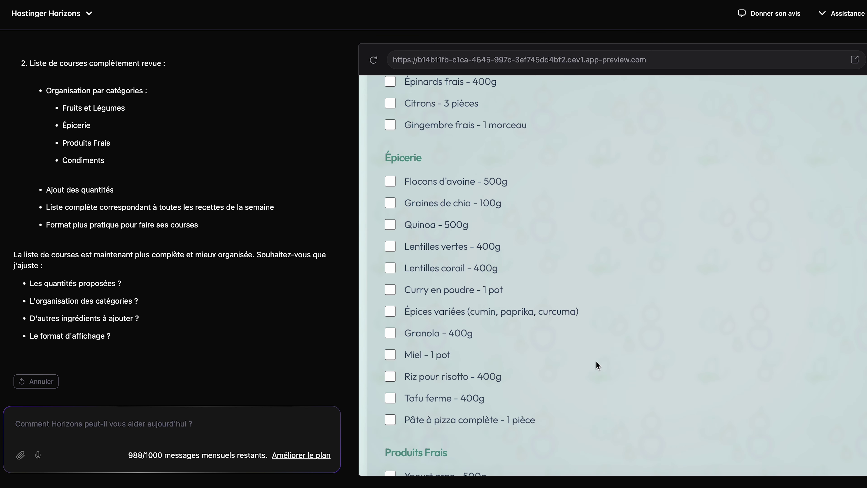
{"action": "scroll", "coordinate": [451, 193], "scroll_direction": "up", "scroll_amount": 15}
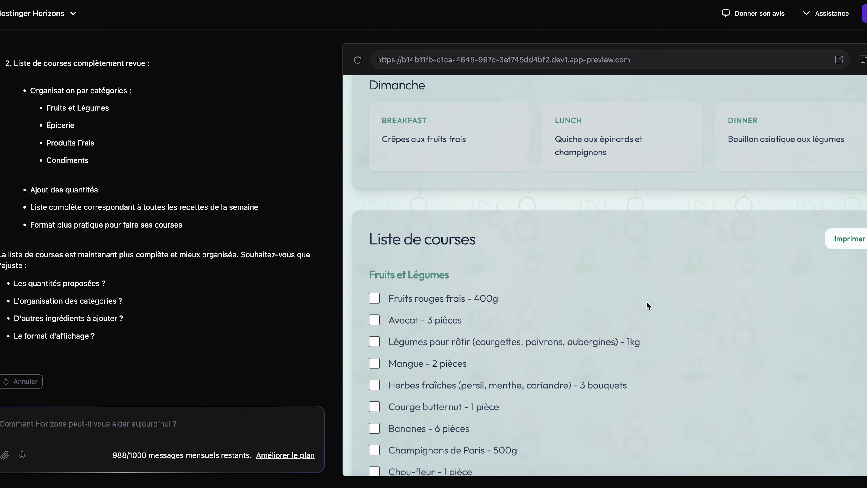
{"action": "left_click", "coordinate": [820, 240]}
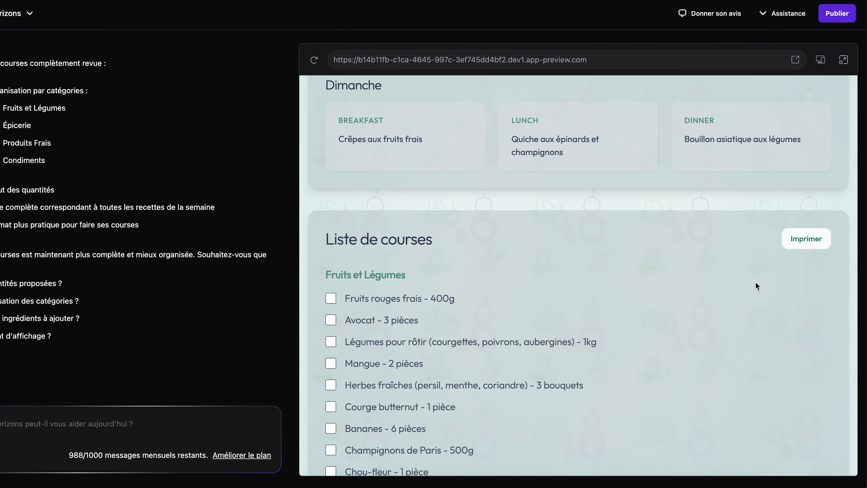
{"action": "scroll", "coordinate": [755, 283], "scroll_direction": "up", "scroll_amount": 8}
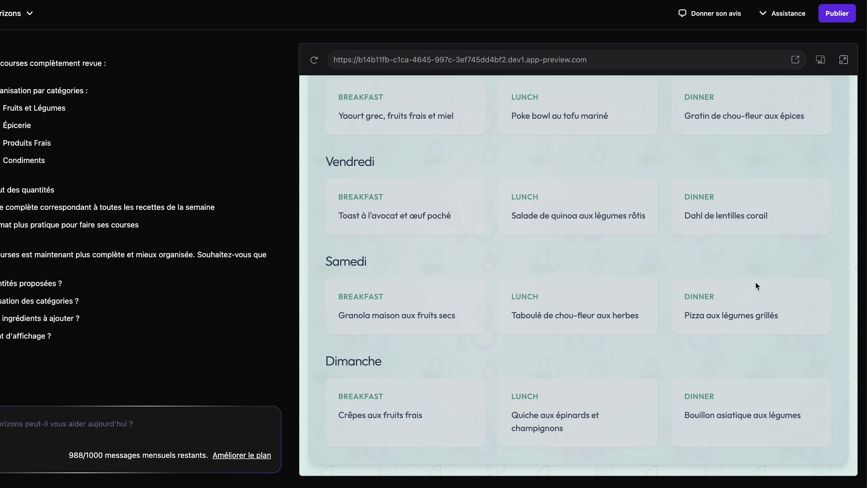
{"action": "scroll", "coordinate": [761, 254], "scroll_direction": "up", "scroll_amount": 3}
{"action": "scroll", "coordinate": [761, 253], "scroll_direction": "up", "scroll_amount": 5}
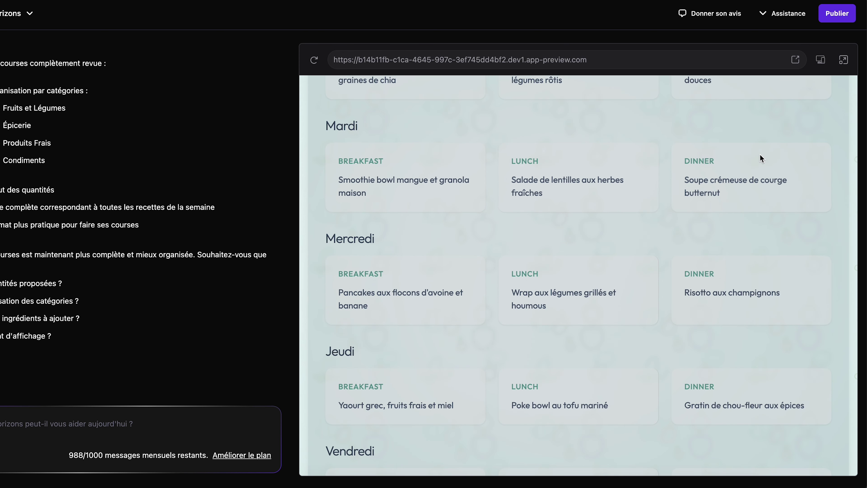
{"action": "scroll", "coordinate": [703, 187], "scroll_direction": "up", "scroll_amount": 3}
{"action": "scroll", "coordinate": [704, 190], "scroll_direction": "up", "scroll_amount": 3}
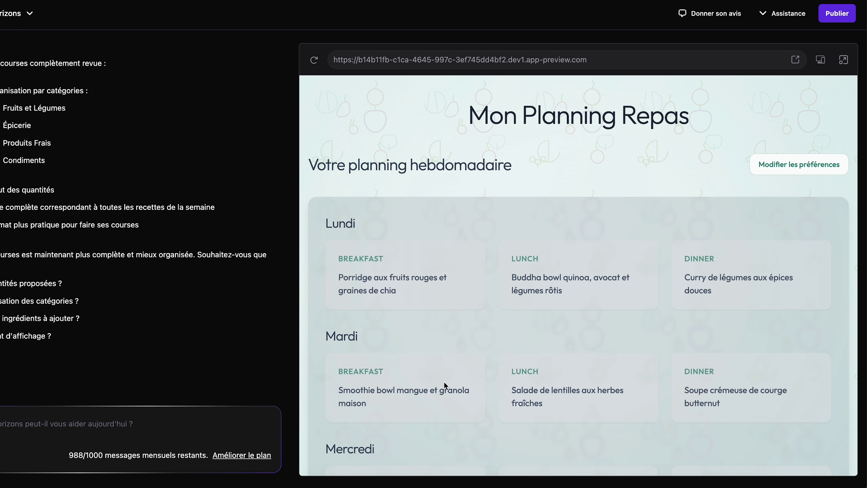
- Publish the meal planning app and open its live site
{"action": "left_click", "coordinate": [843, 13]}
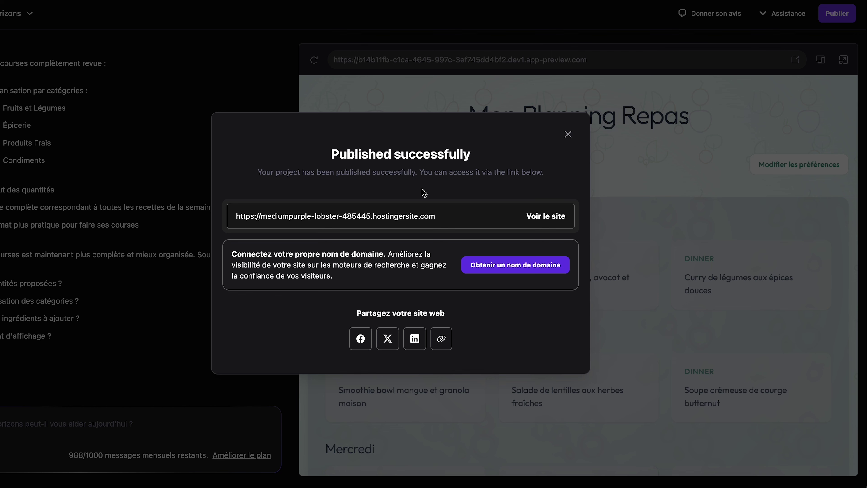
{"action": "left_click", "coordinate": [542, 214]}
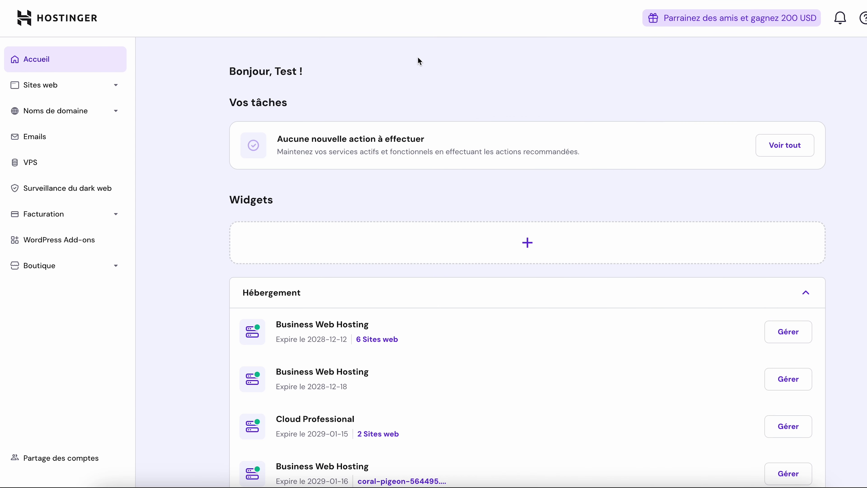
- Open the list of sites in the Hostinger dashboard and reopen mediumpurple-lobster-485445.hostingersite.com for app editing
{"action": "left_click", "coordinate": [113, 89]}
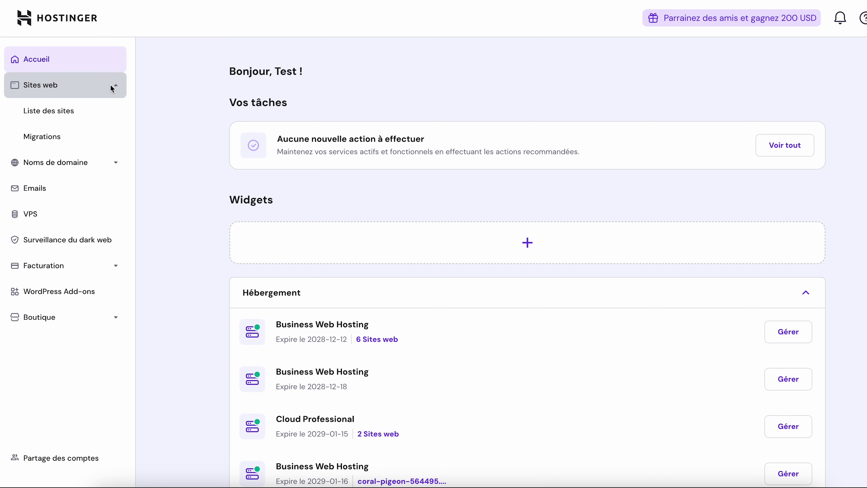
{"action": "left_click", "coordinate": [64, 110]}
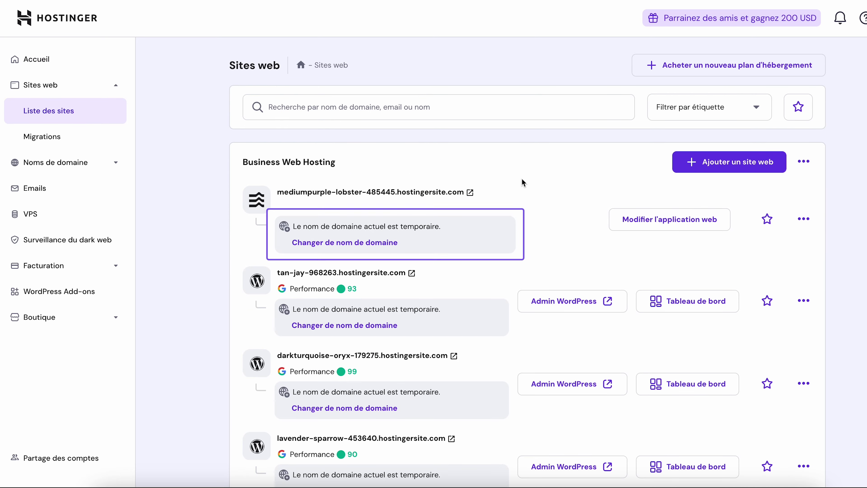
{"action": "left_click", "coordinate": [652, 221]}
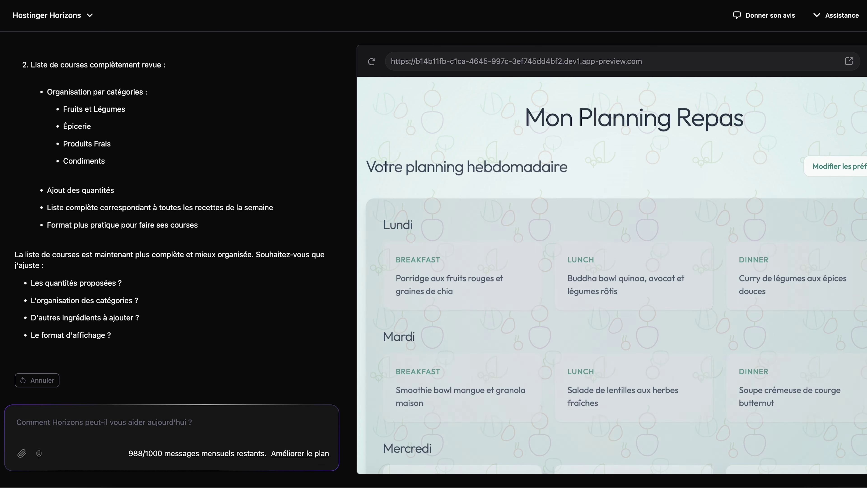